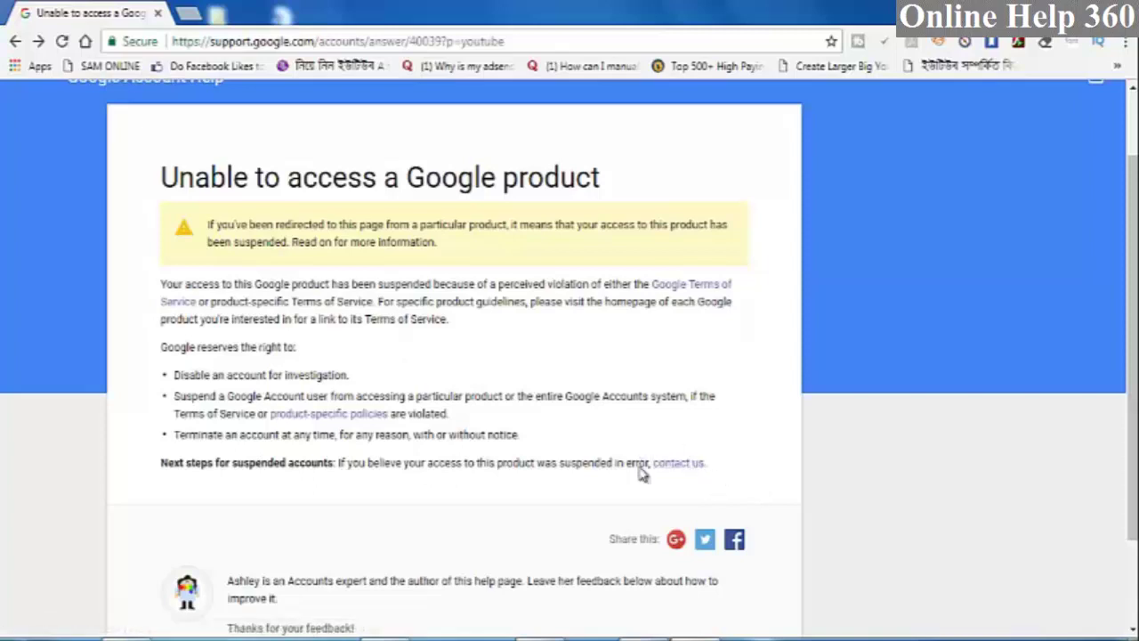
- Dismiss the colour-scheme popup and open the suspended-account contact form from the 'contact us' link
left_click(771, 145)
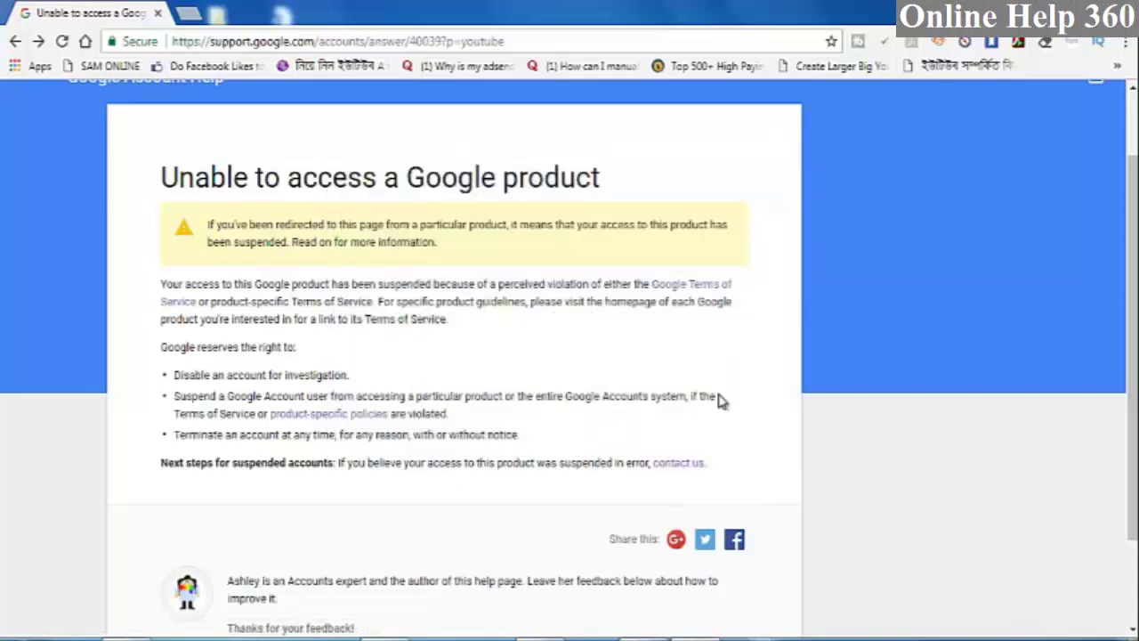
left_click(678, 464)
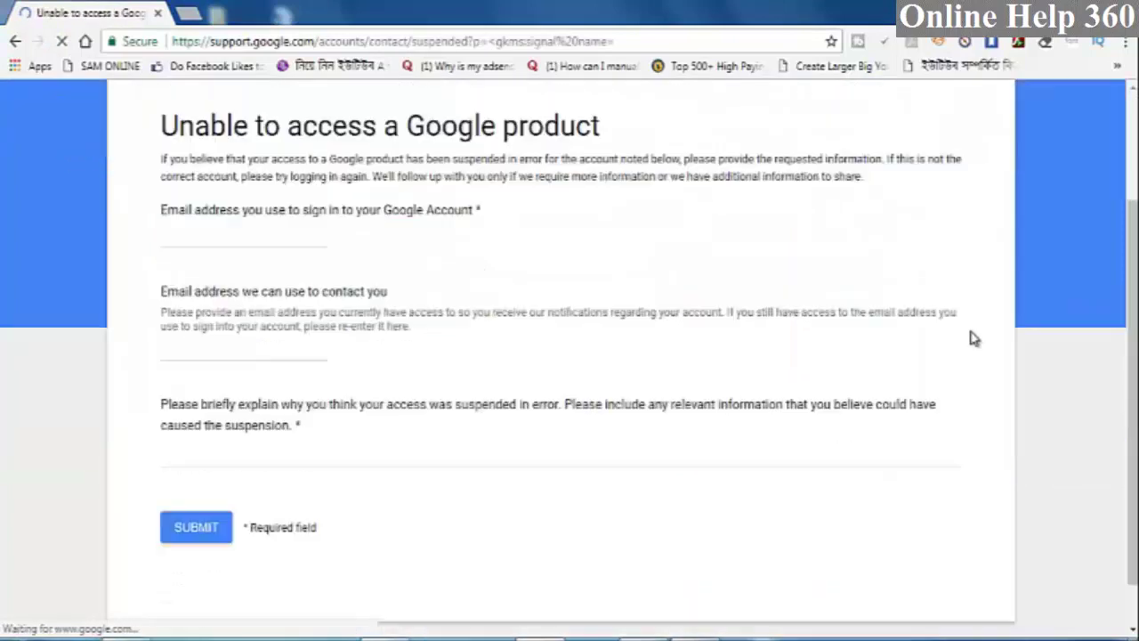
scroll(869, 402, "up", 1)
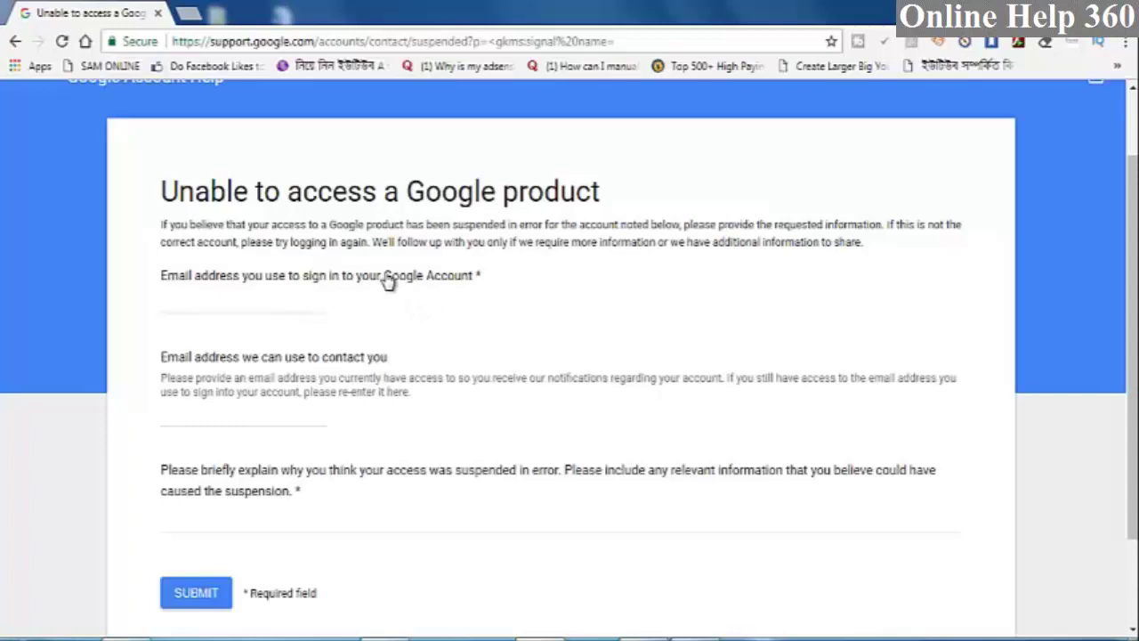
- Click into the sign-in email field and dismiss its autofill suggestions
left_click(302, 301)
left_click(302, 301)
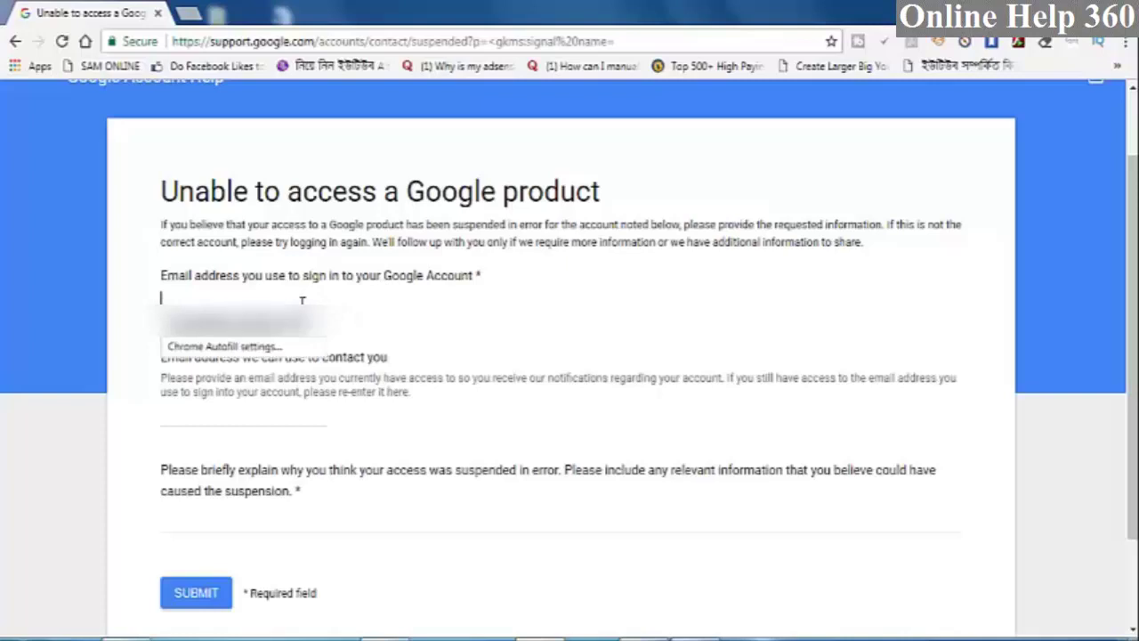
left_click(405, 323)
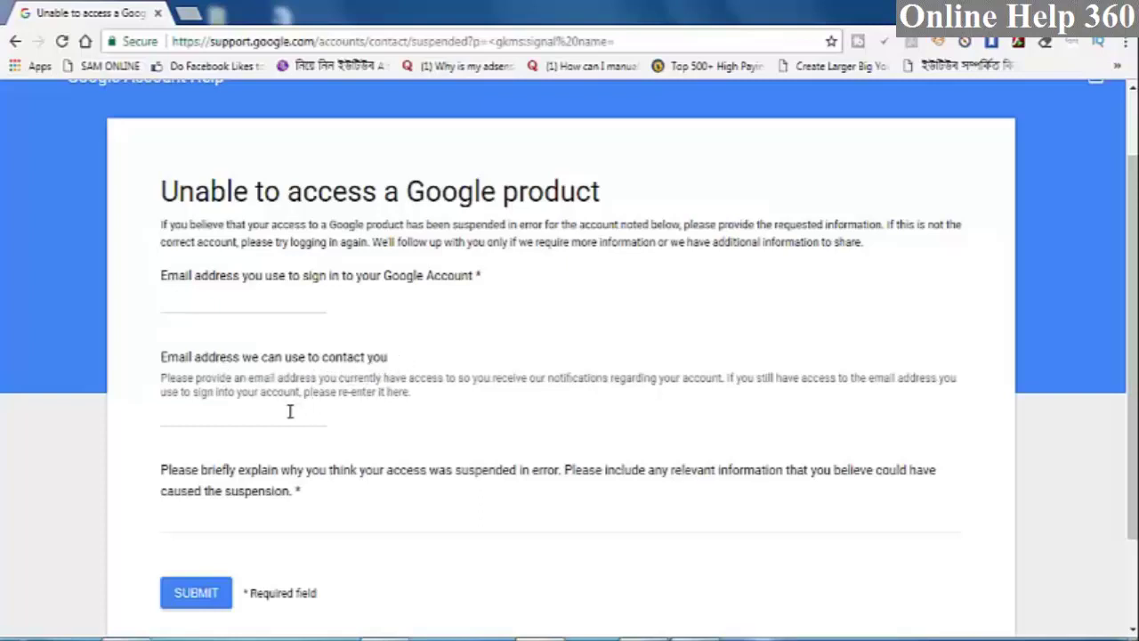
- Put the cursor in the explanation box, leaving it empty, and dismiss the colour-scheme popup
left_click(205, 414)
left_click(436, 523)
scroll(436, 522, "down", 2)
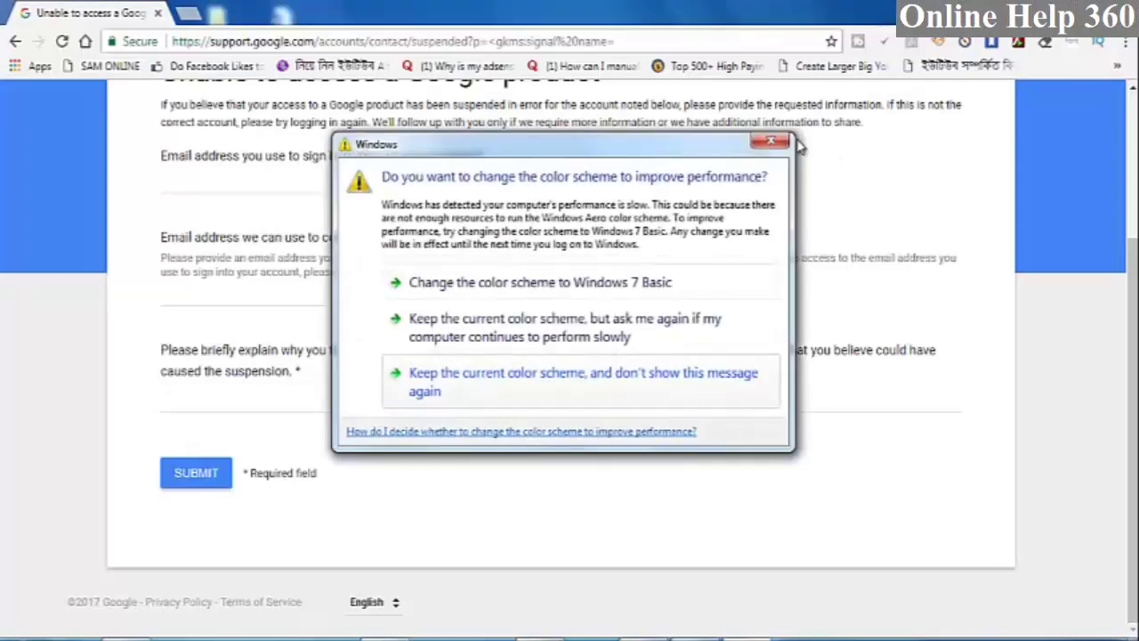
left_click(776, 142)
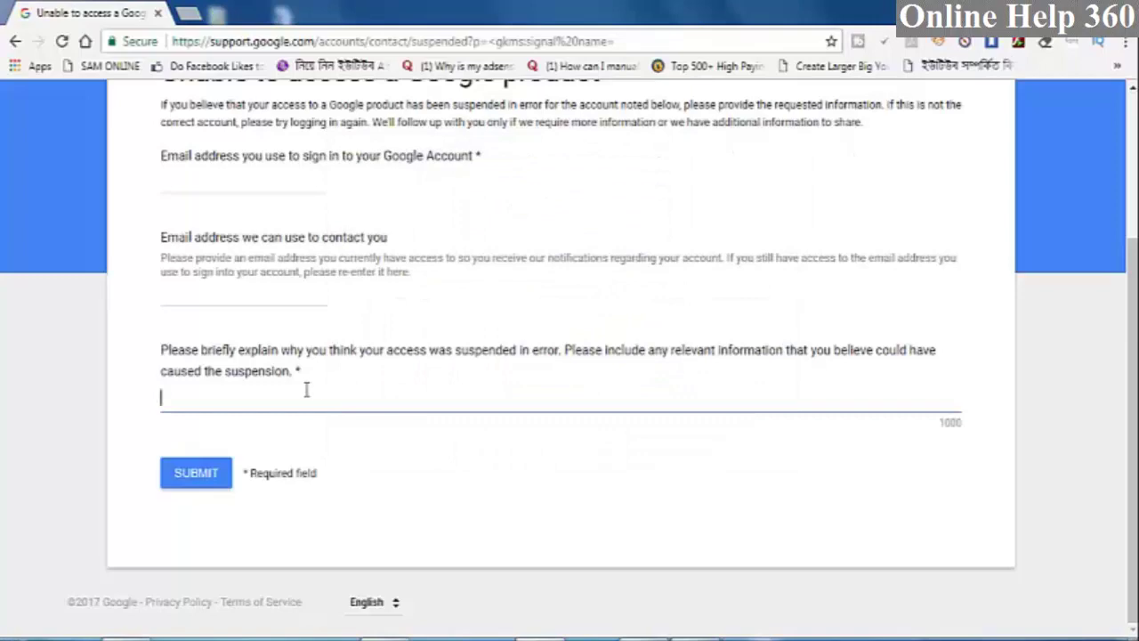
- Switch to the 'youtube message' Notepad template and scroll through the sample letters
key("alt+Tab")
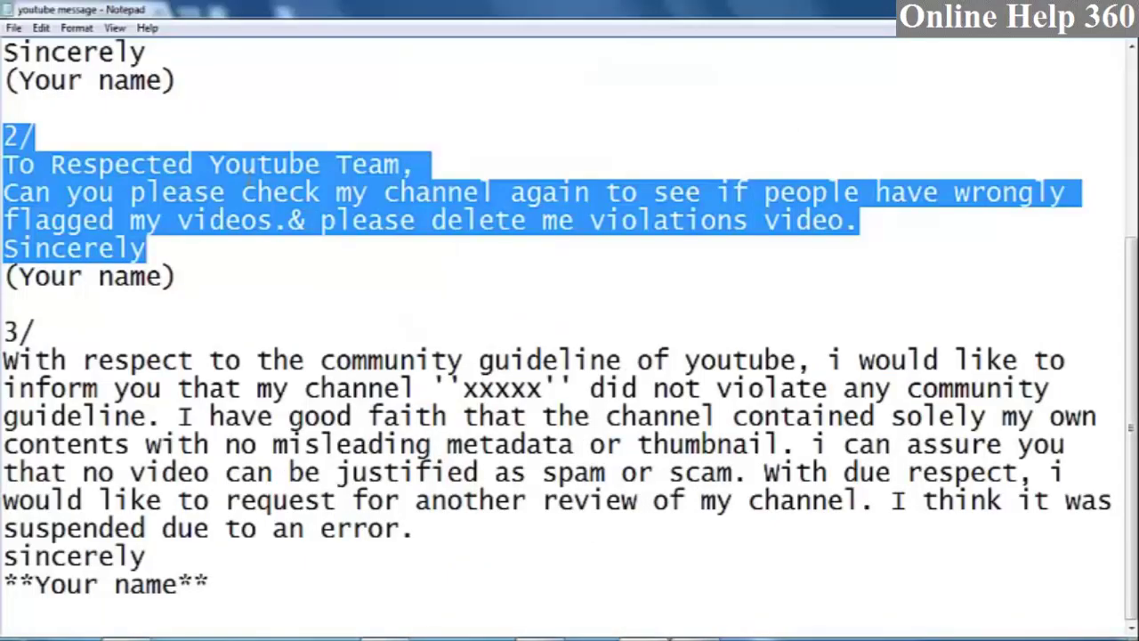
left_click(236, 192)
scroll(274, 350, "up", 3)
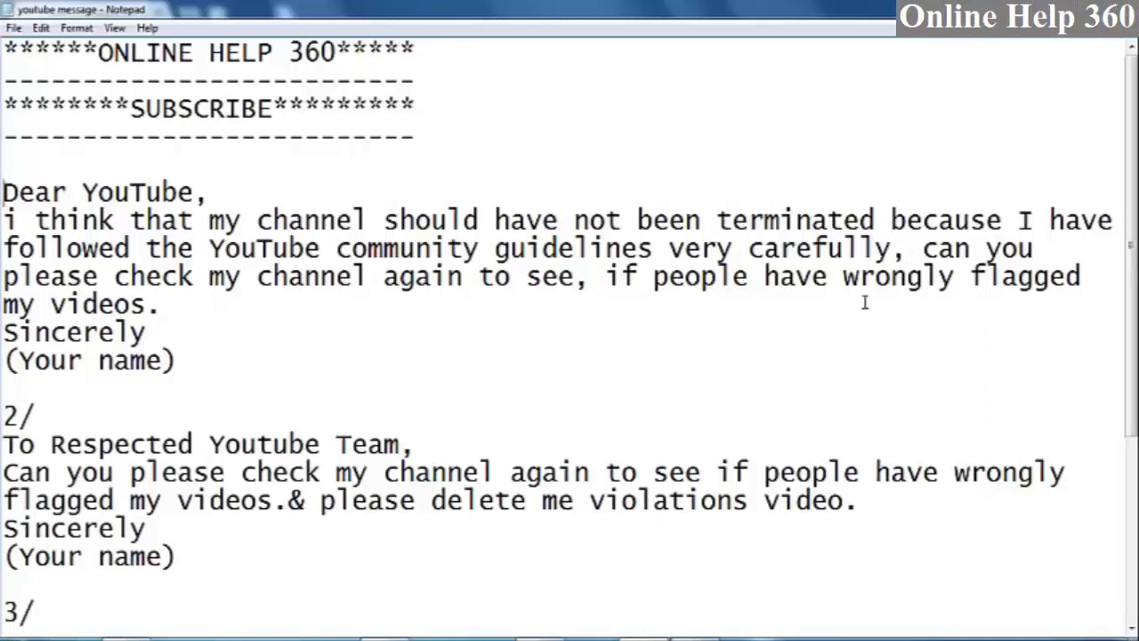
scroll(440, 485, "down", 3)
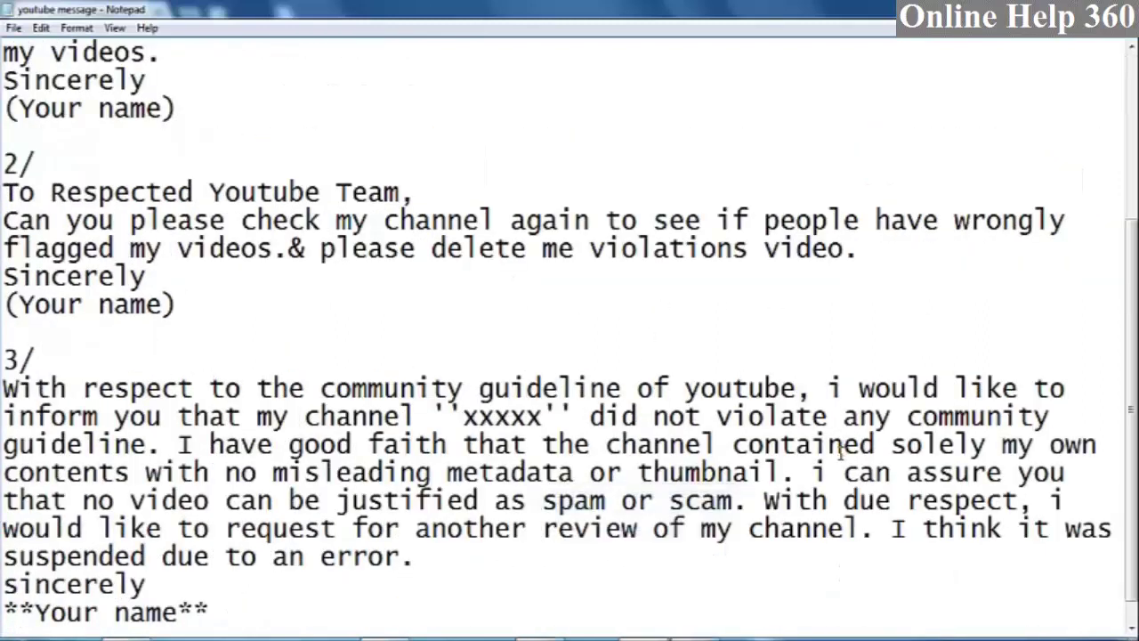
scroll(799, 461, "up", 3)
scroll(788, 463, "down", 1)
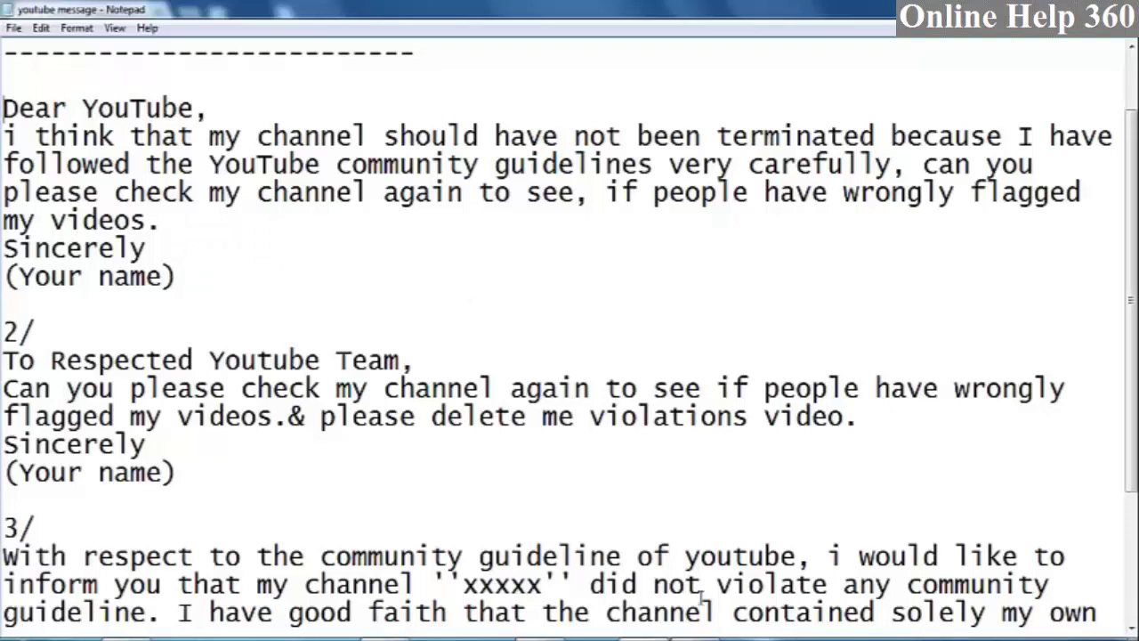
mouse_move(643, 640)
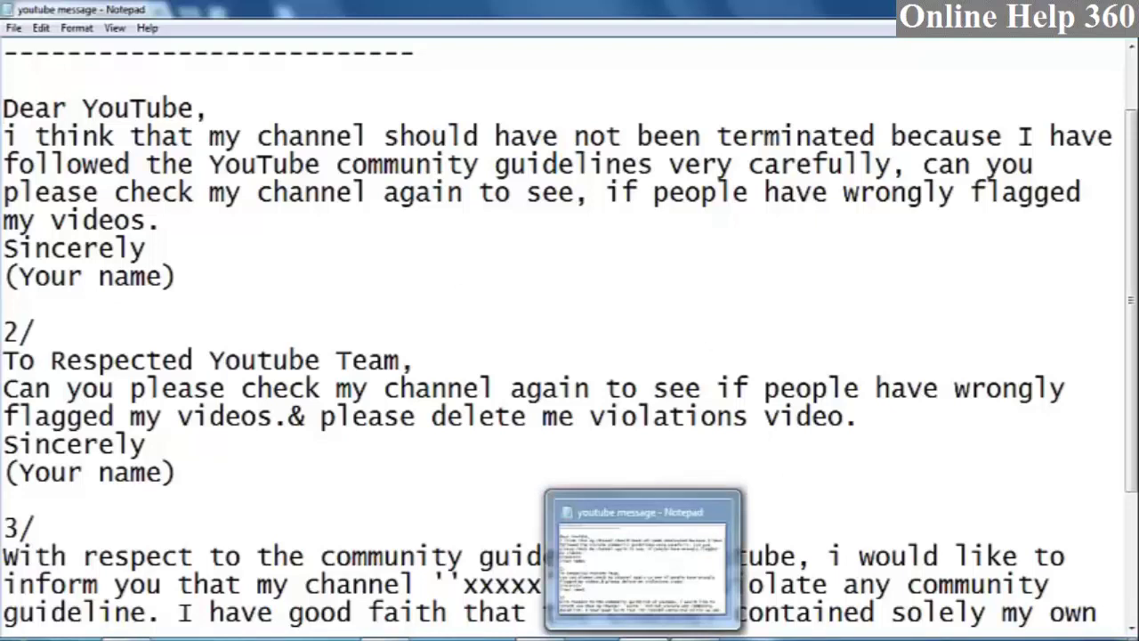
- Copy the first letter, from 'Dear YouTube,' through '(Your name)'
left_click(754, 360)
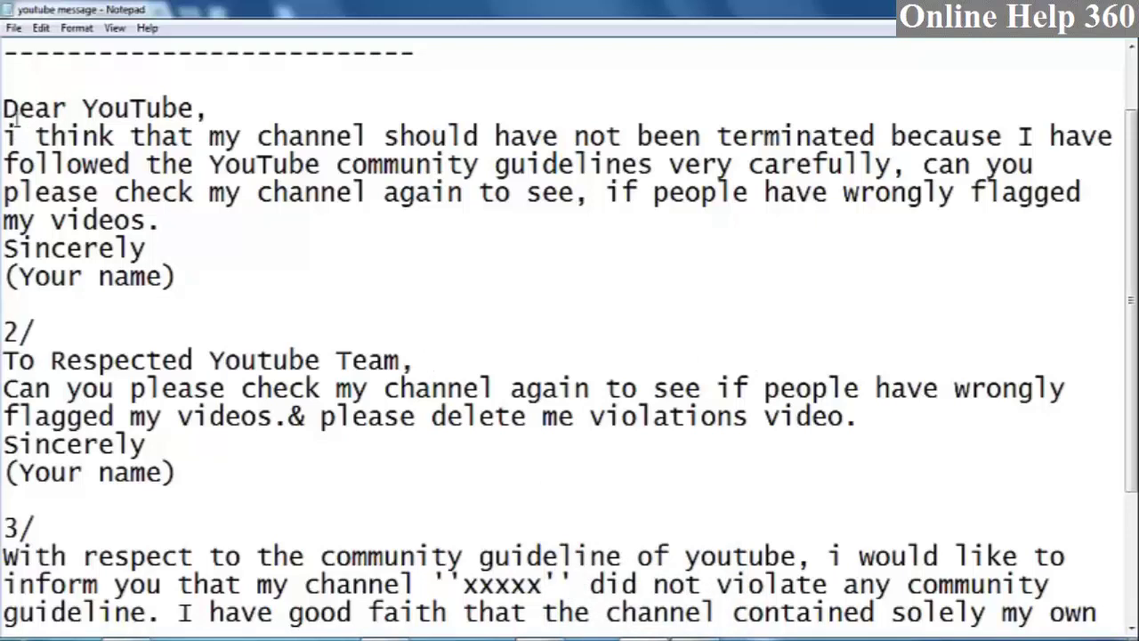
left_click_drag(2, 108, 178, 278)
right_click(116, 178)
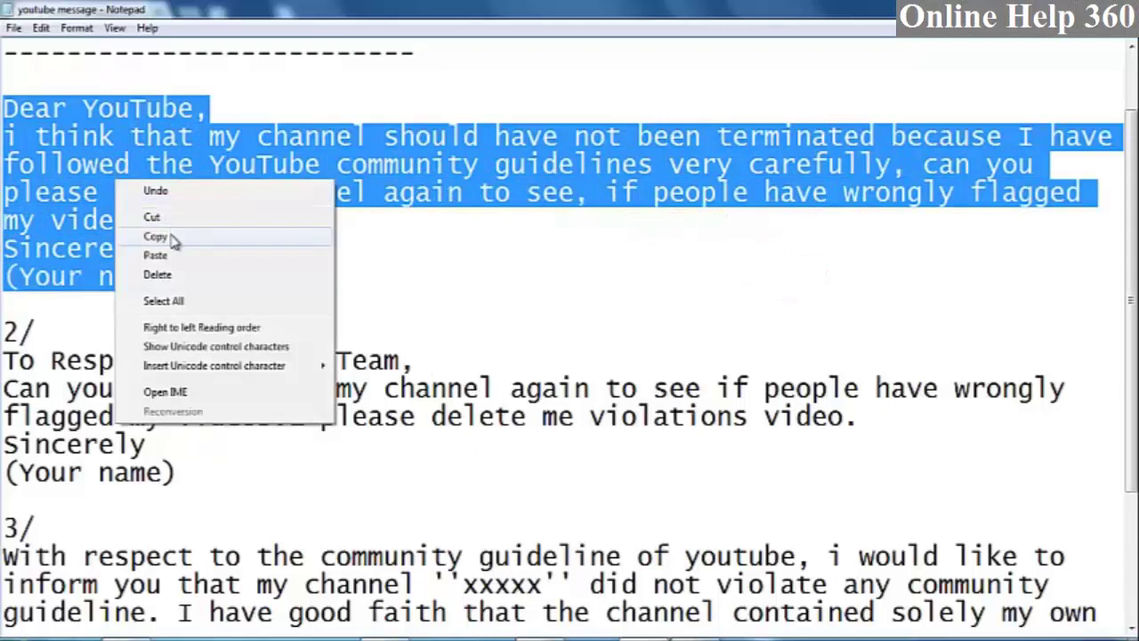
left_click(156, 238)
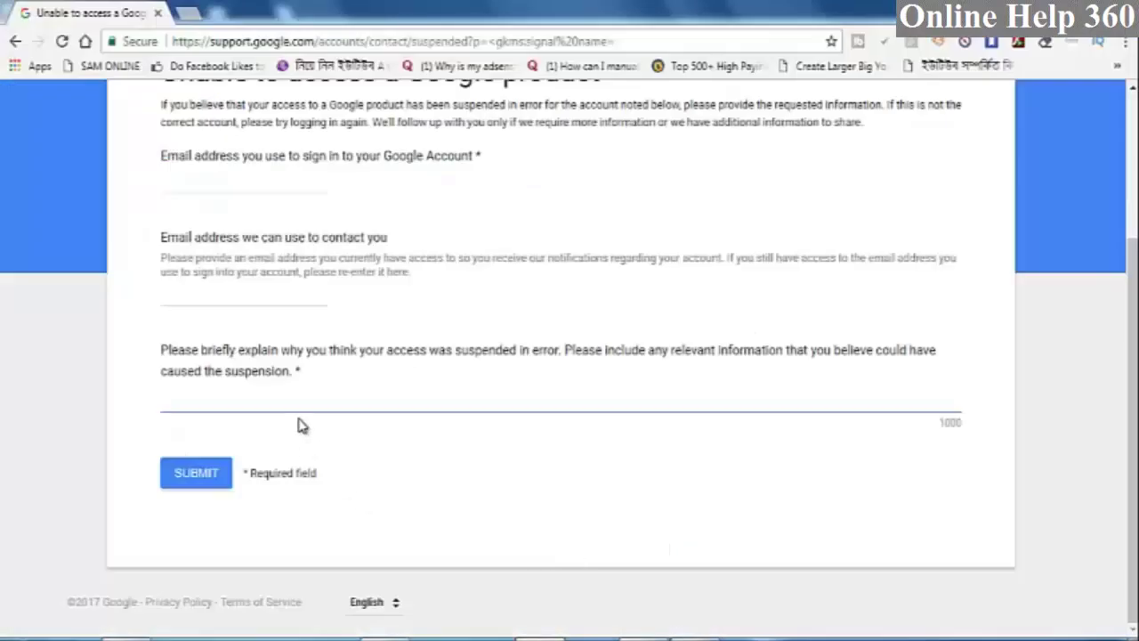
- Paste the first letter into the explanation box, ending it at 'Sincerely' with a new line
right_click(299, 400)
left_click(356, 241)
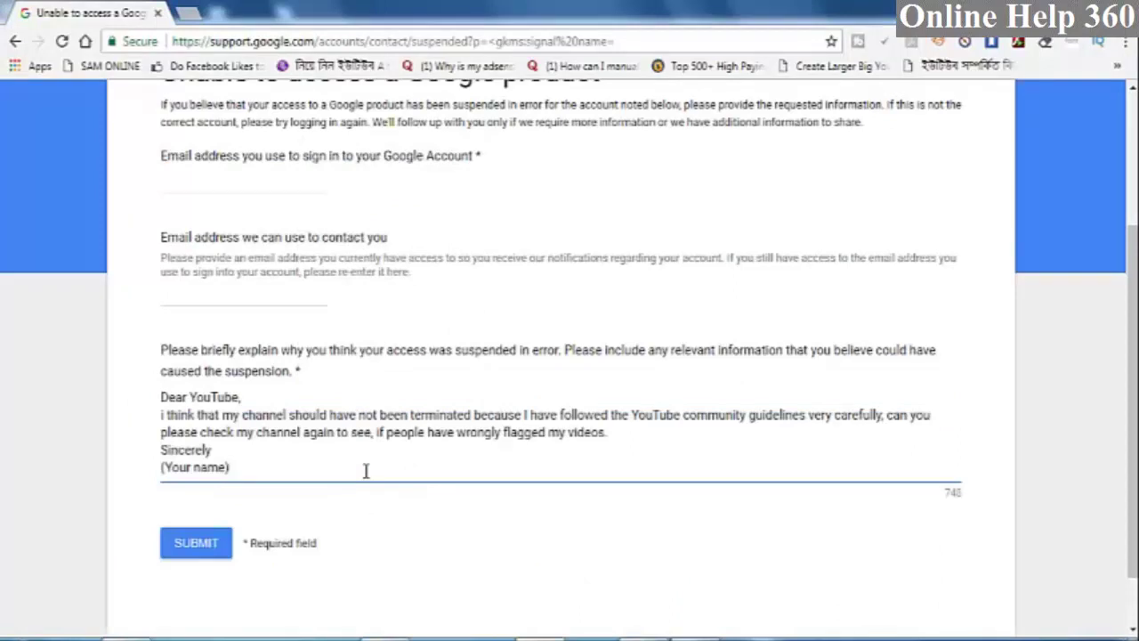
key("BackSpace")
key("BackSpace")
key("BackSpace")
key("BackSpace")
key("BackSpace")
key("BackSpace")
key("BackSpace")
key("BackSpace")
key("BackSpace")
key("BackSpace")
key("BackSpace")
key("BackSpace")
key("BackSpace")
key("BackSpace")
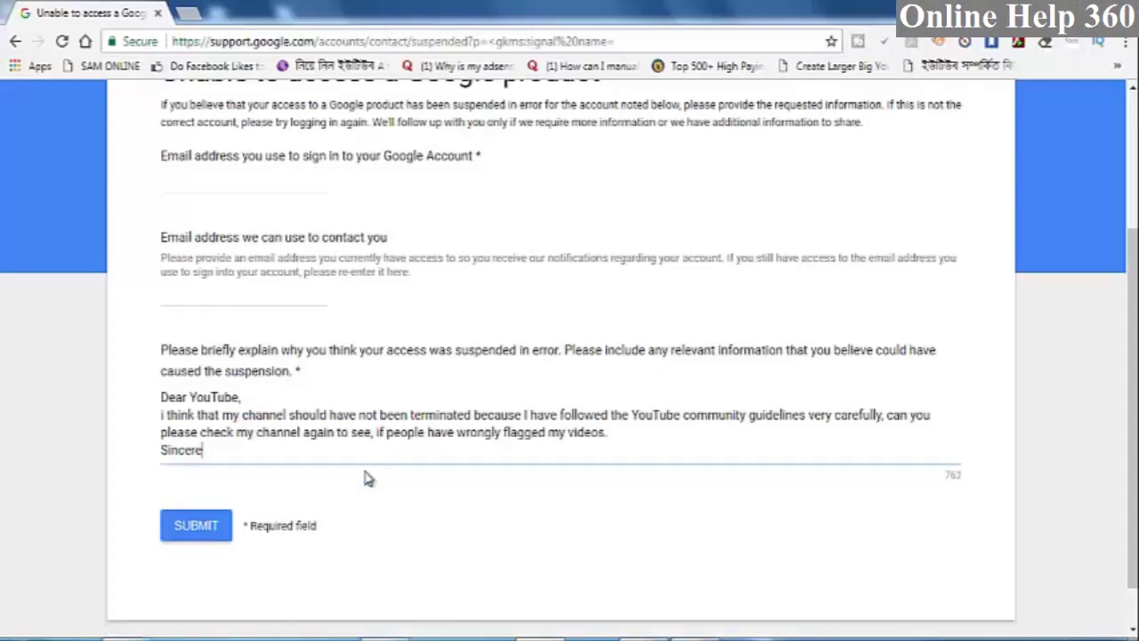
type("ly")
key("Return")
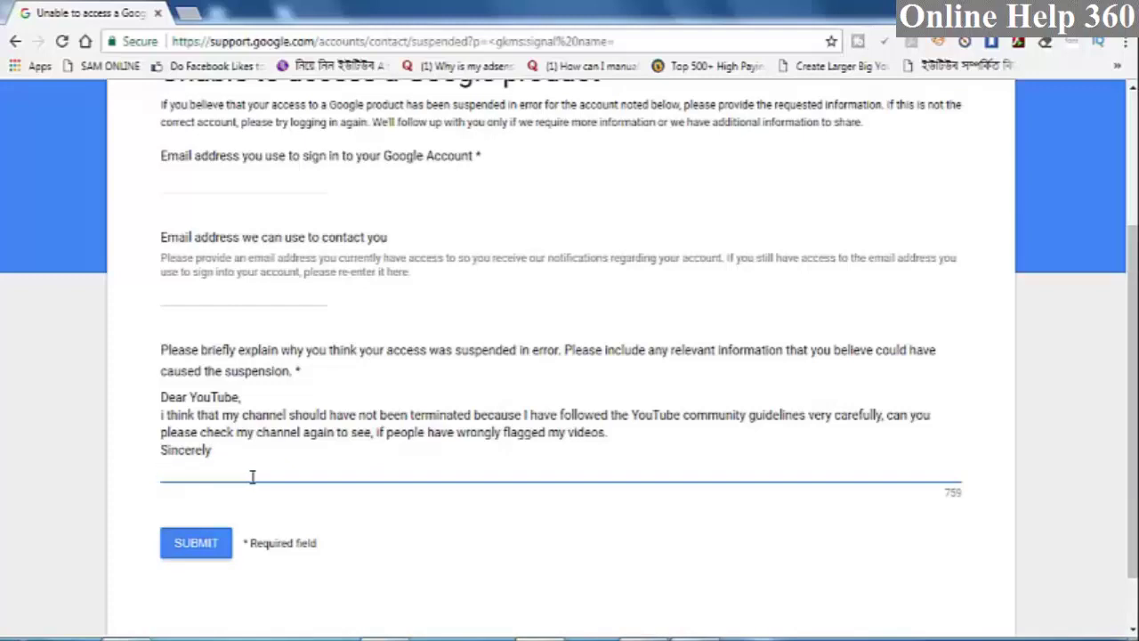
scroll(262, 478, "up", 1)
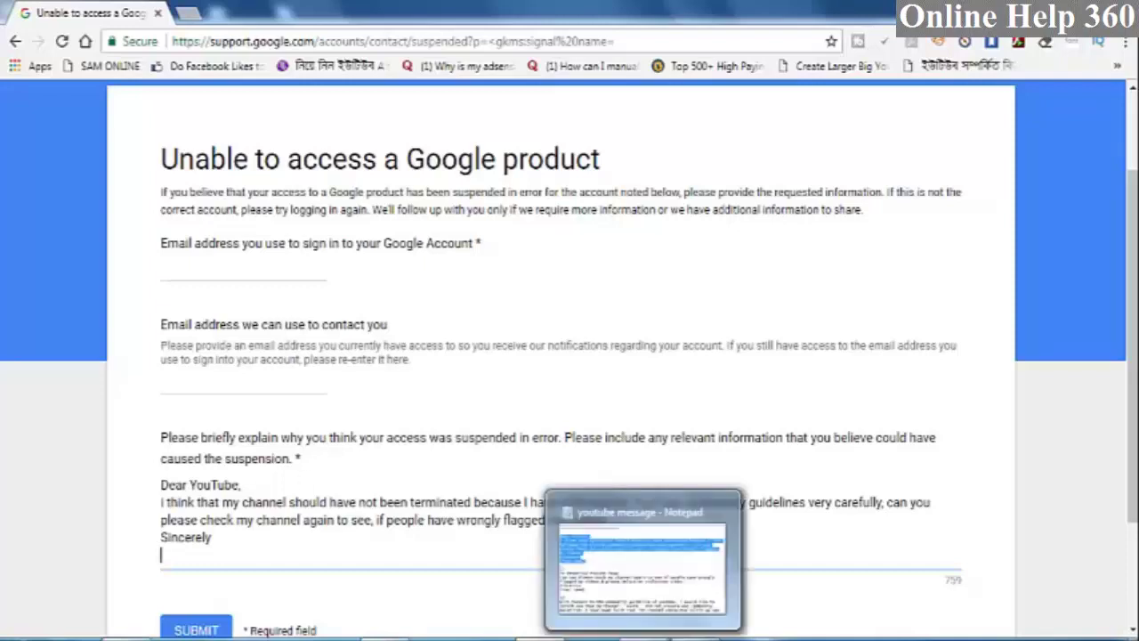
- In Notepad, copy the second letter from 'To Respected Youtube Team,' through 'Sincerely'
left_click(636, 627)
scroll(516, 220, "down", 1)
left_click(321, 185)
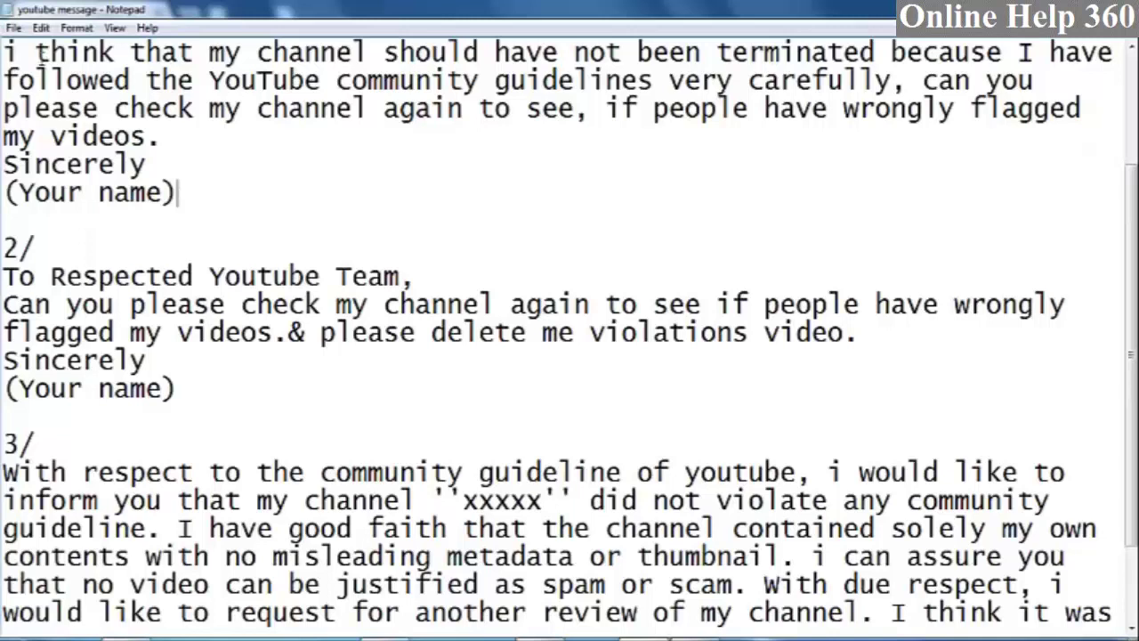
scroll(164, 142, "up", 2)
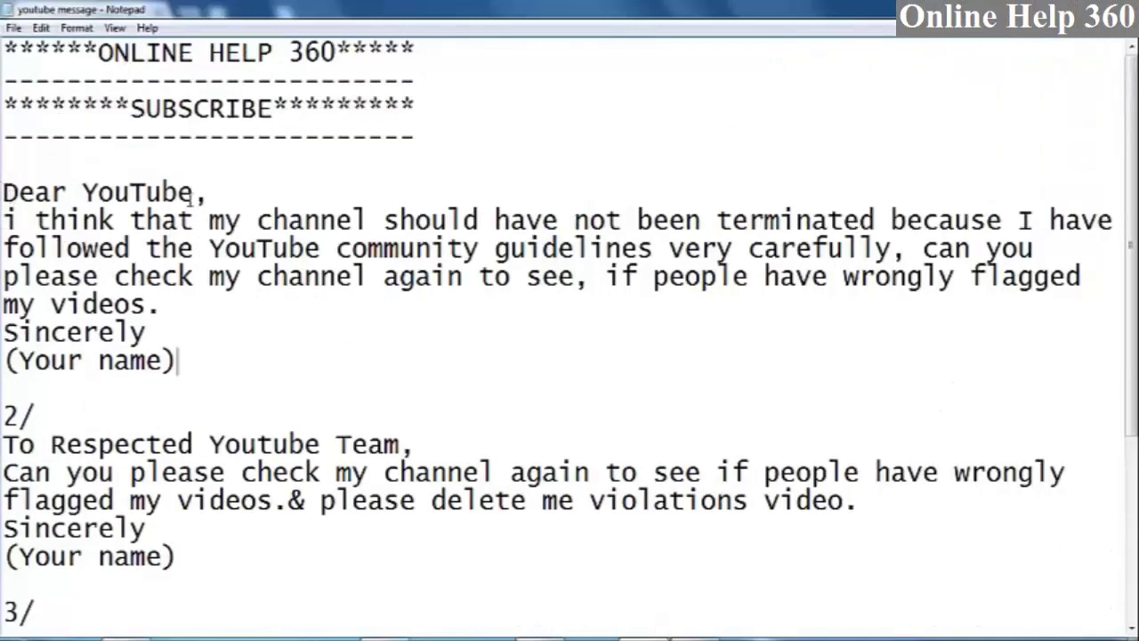
scroll(243, 202, "down", 1)
scroll(6, 328, "down", 1)
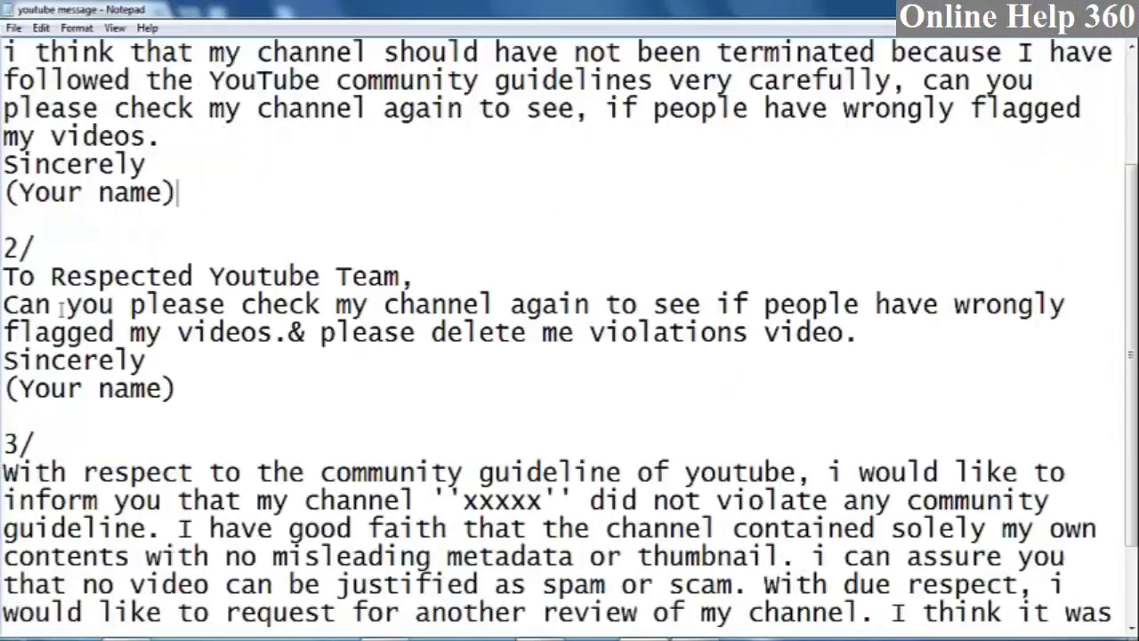
left_click_drag(6, 281, 169, 355)
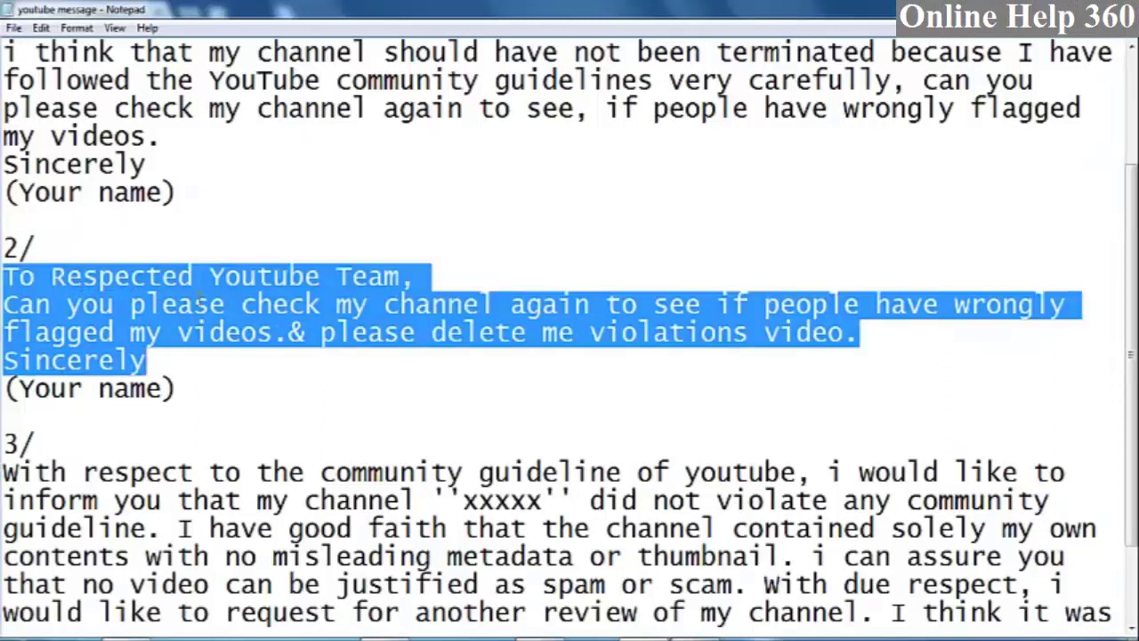
right_click(198, 301)
left_click(237, 353)
- Paste the second letter below the first in the explanation box, add a new line, then return to Notepad
key("alt+Tab")
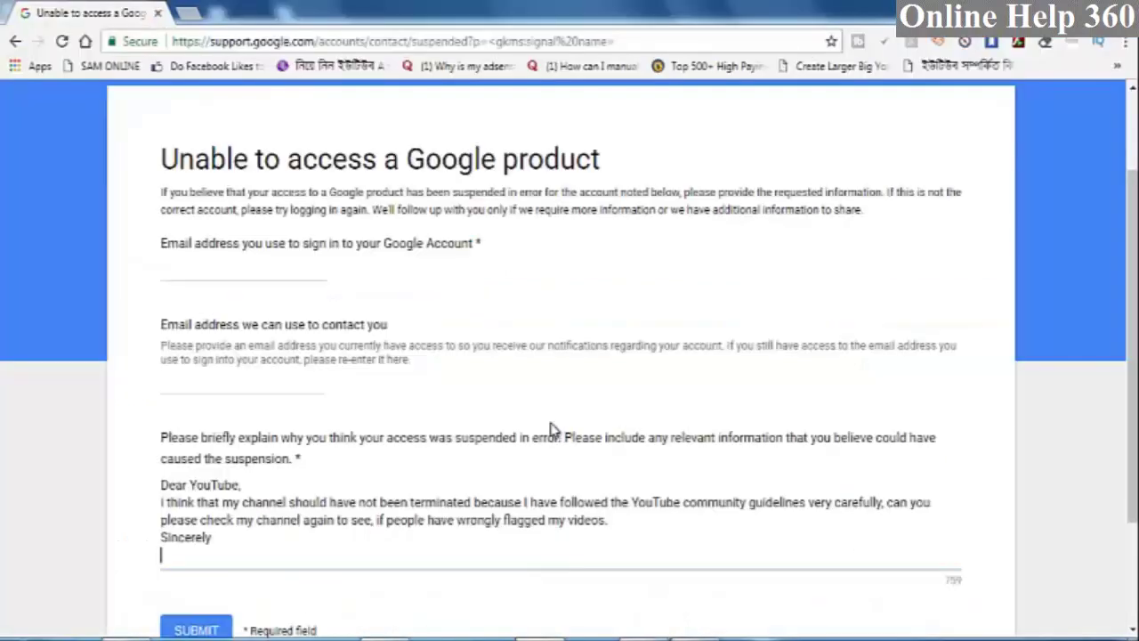
right_click(384, 550)
left_click(436, 394)
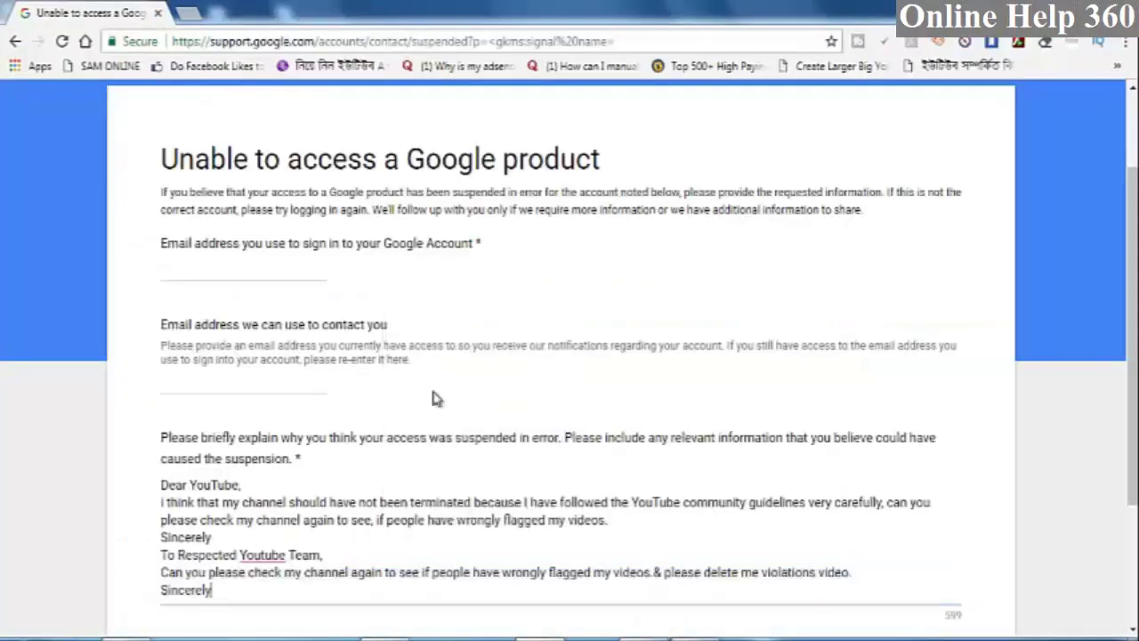
scroll(433, 400, "down", 3)
key("Return")
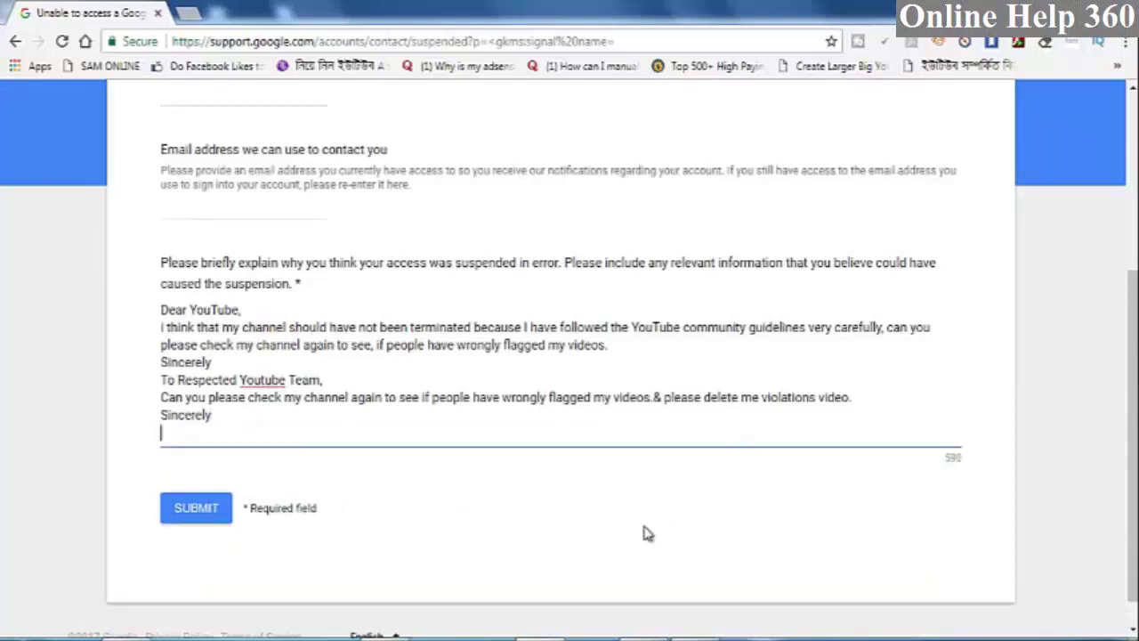
key("alt+Tab")
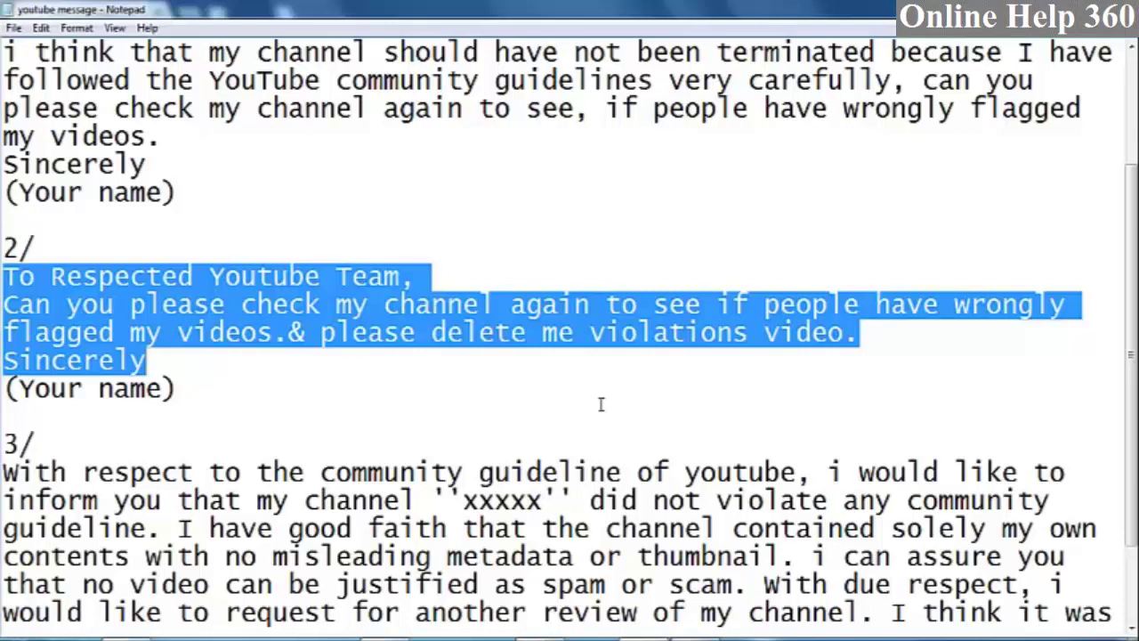
left_click(241, 307)
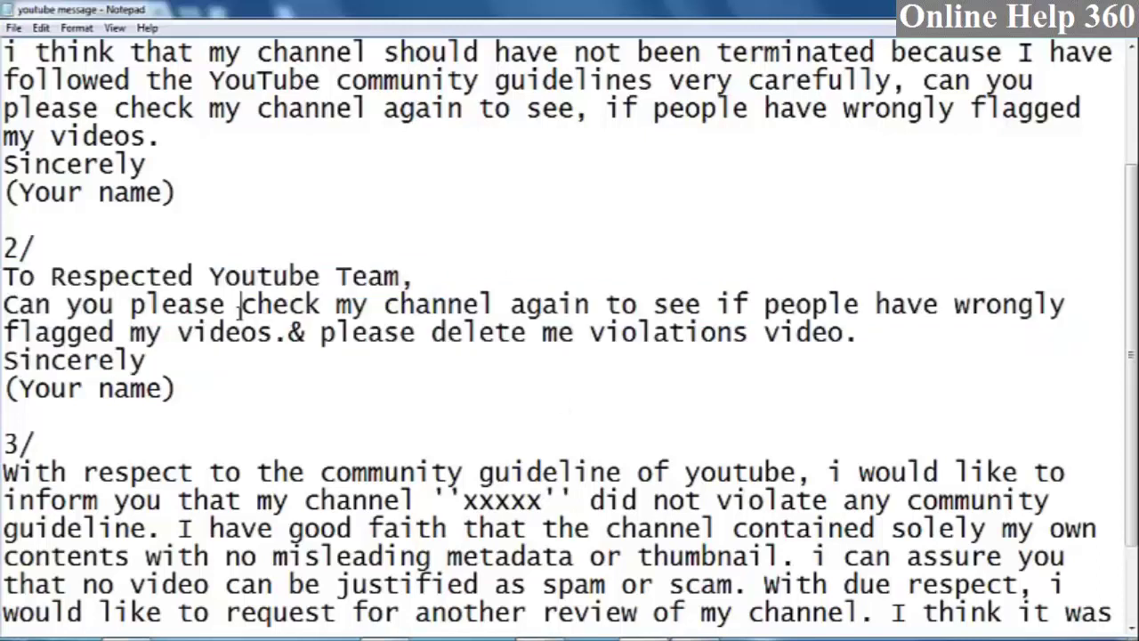
left_click_drag(3, 277, 191, 356)
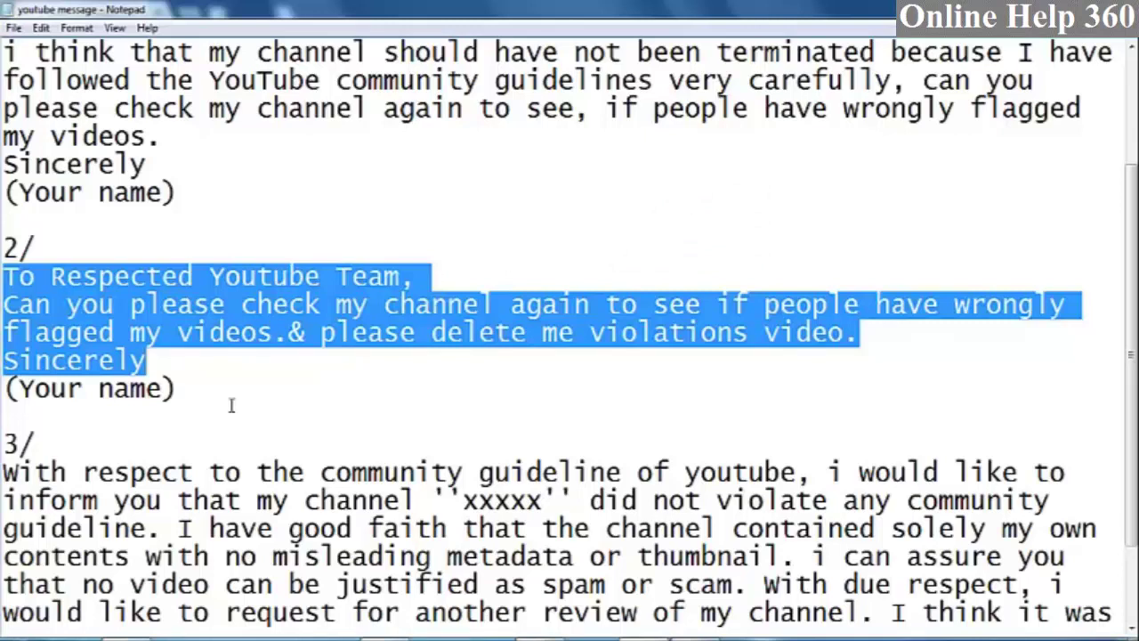
scroll(230, 405, "down", 2)
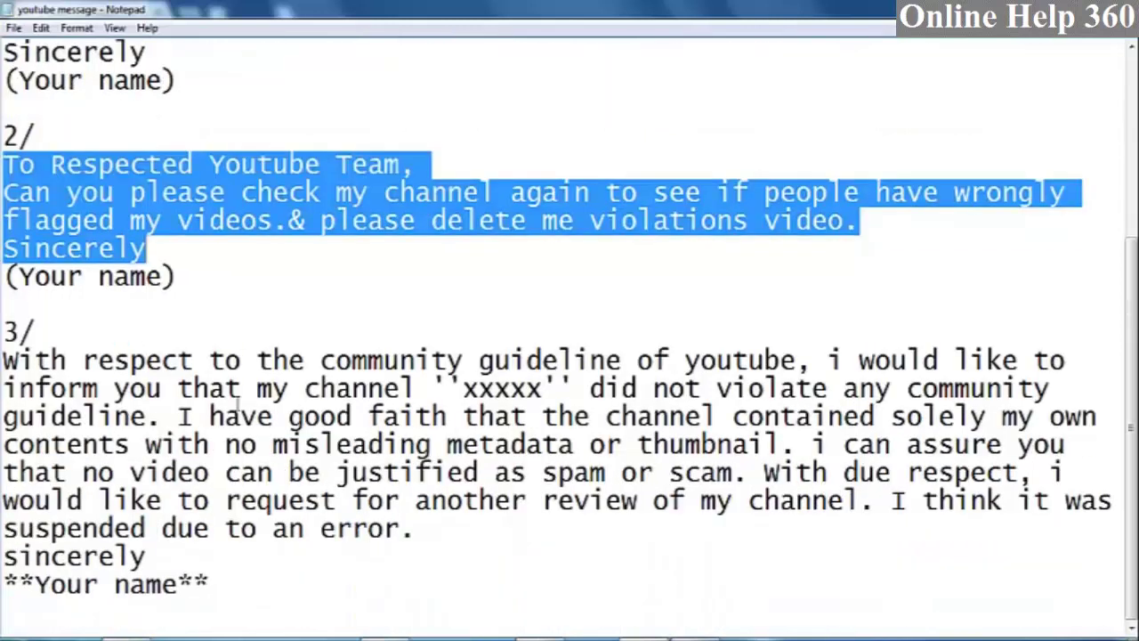
left_click(274, 389)
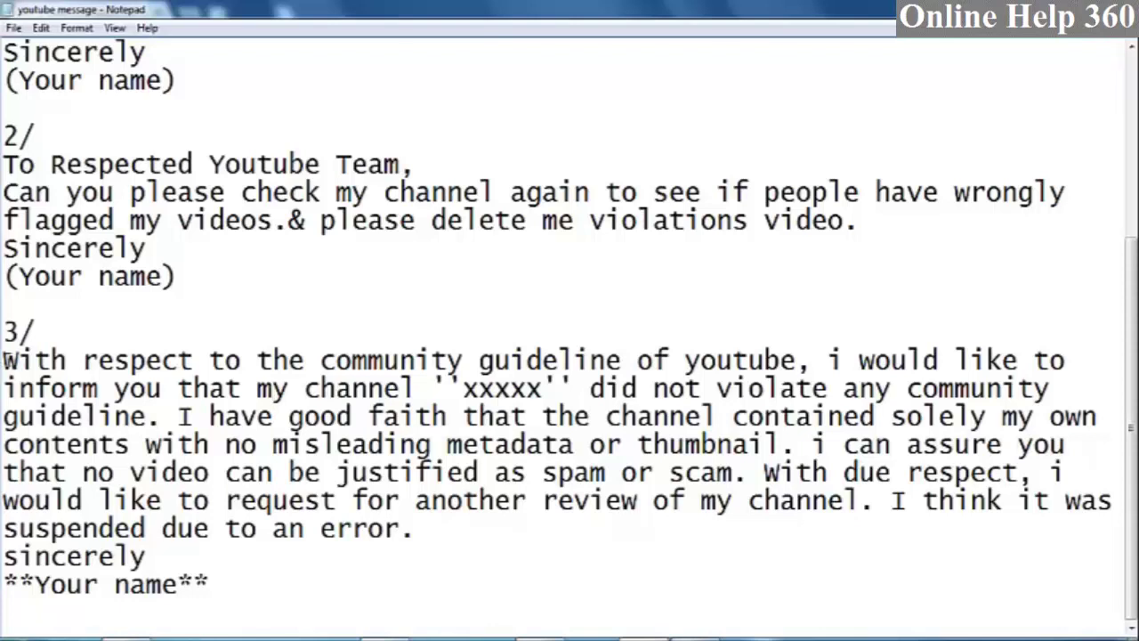
left_click_drag(3, 360, 411, 540)
left_click(413, 552)
left_click_drag(4, 359, 426, 533)
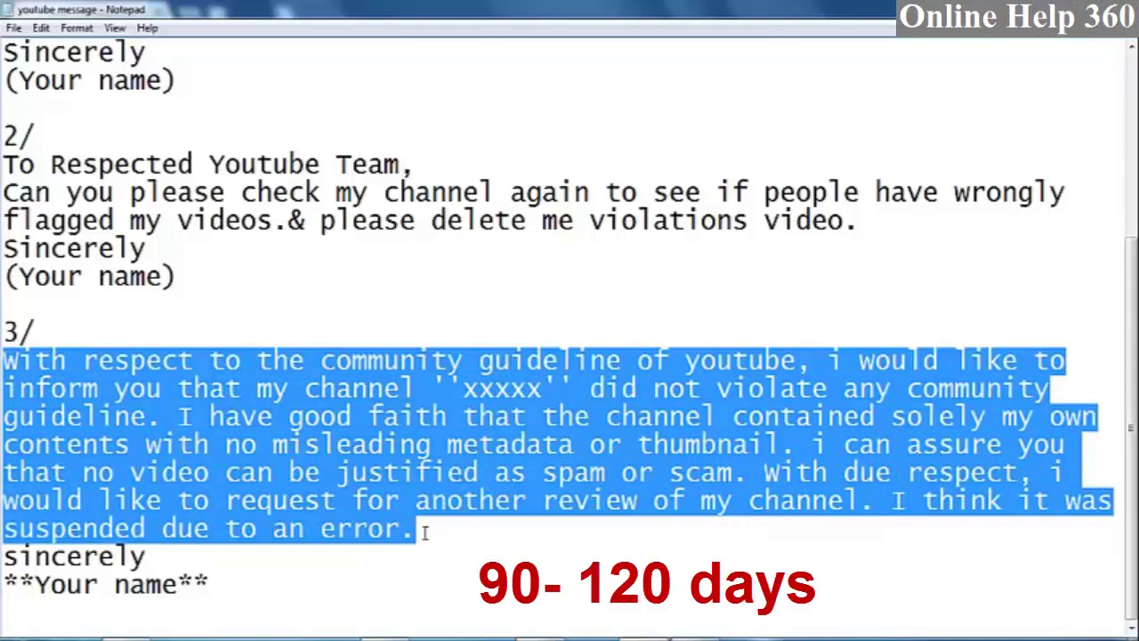
left_click(415, 528)
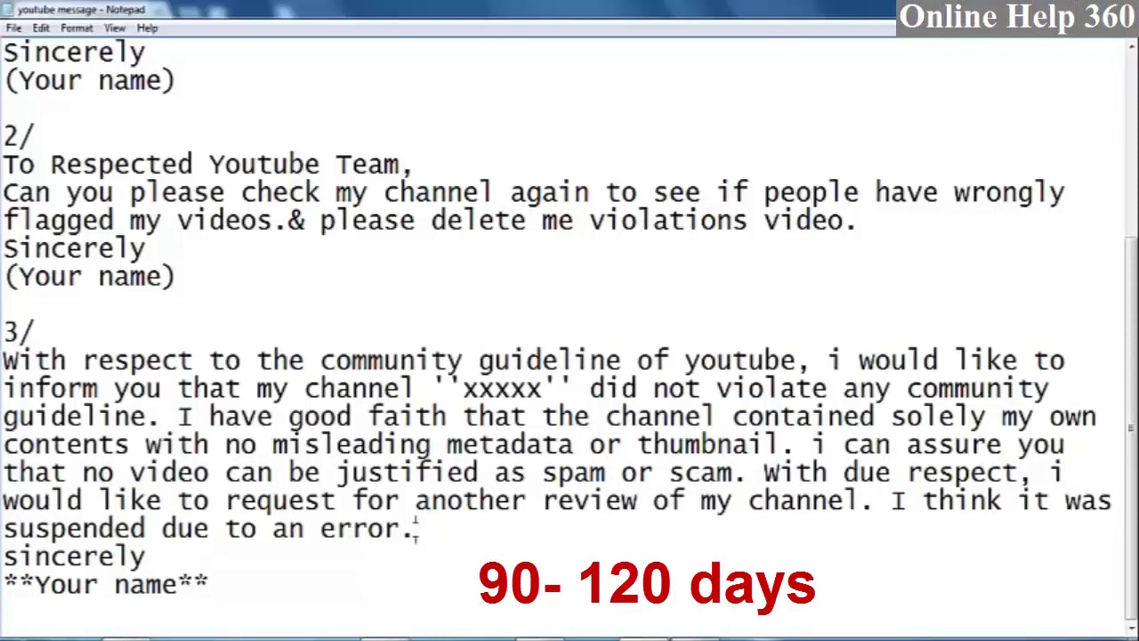